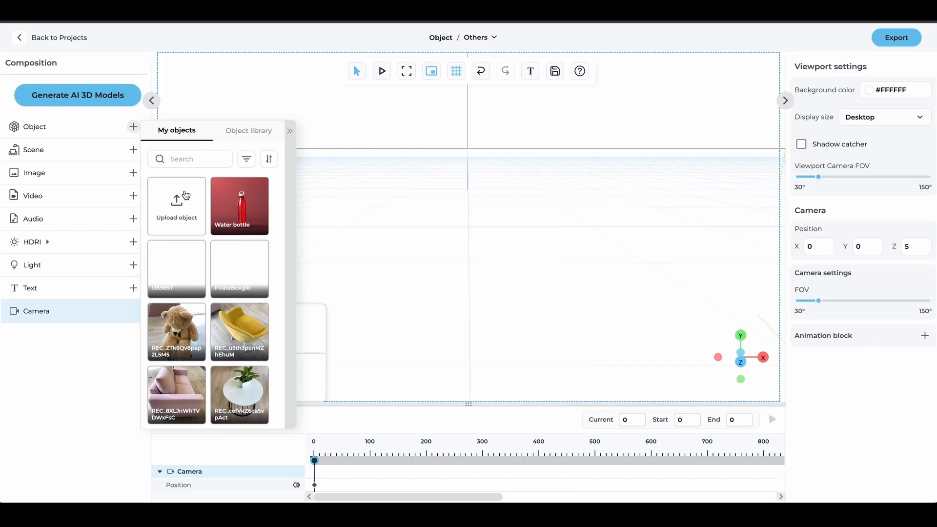
Step: Upload the file 1359857.glb as a new object with its default product details and add it to the scene
left_click(186, 196)
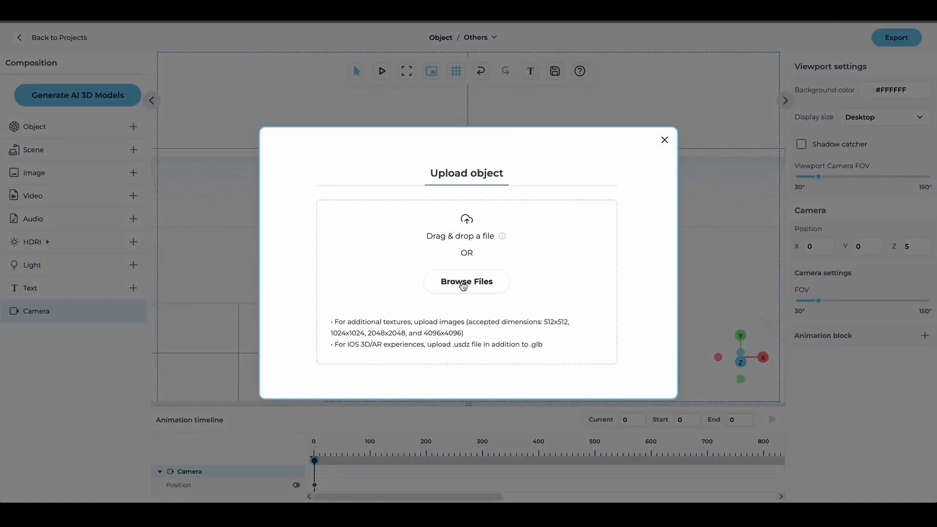
left_click(463, 284)
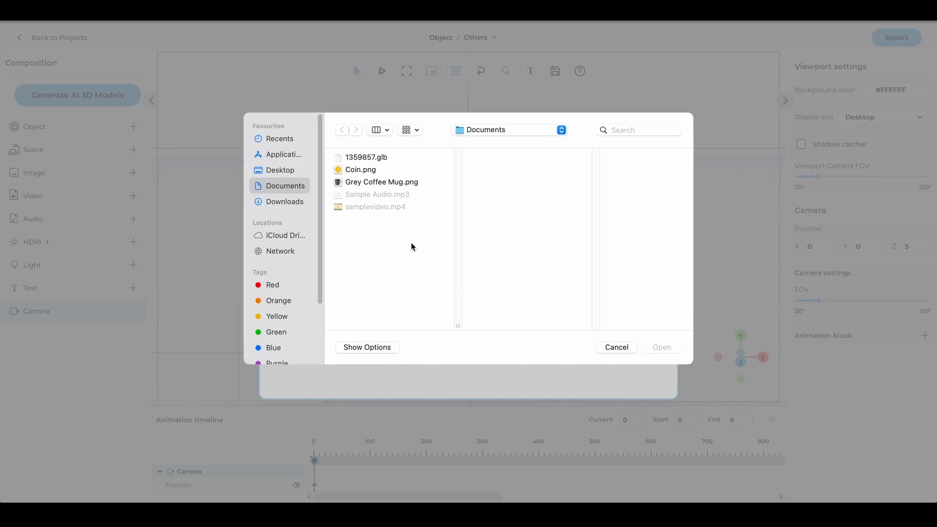
left_click(372, 157)
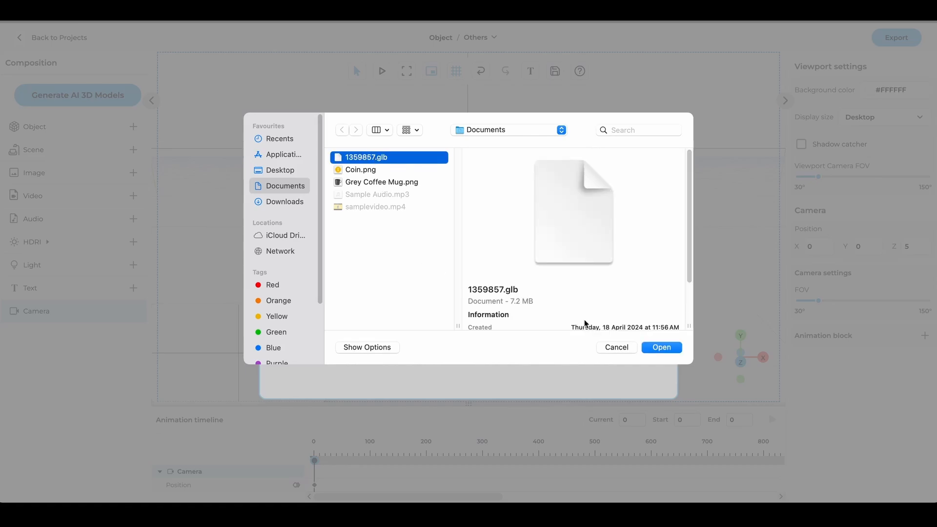
left_click(659, 347)
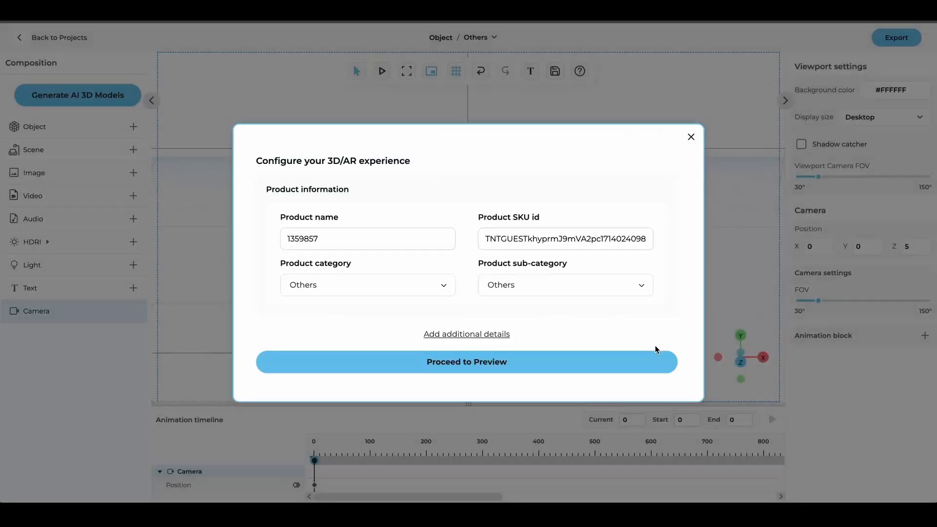
left_click(503, 366)
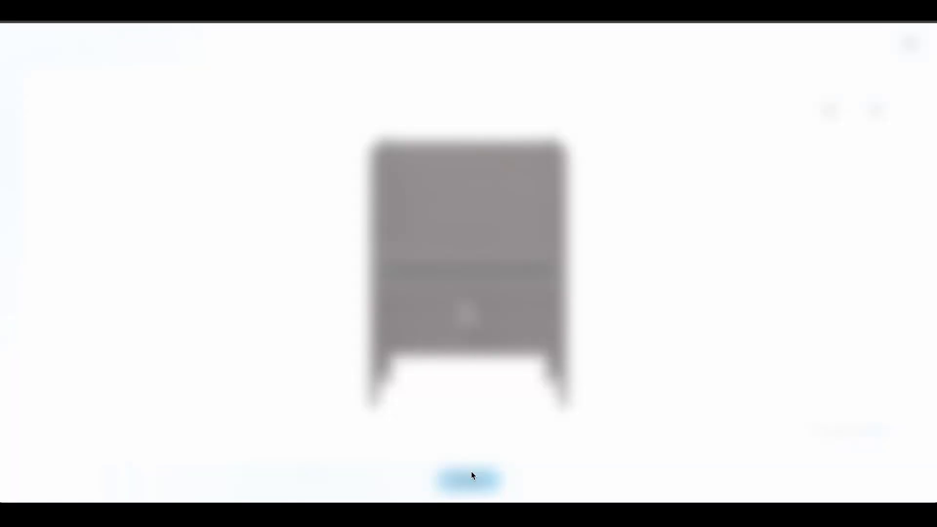
left_click(470, 479)
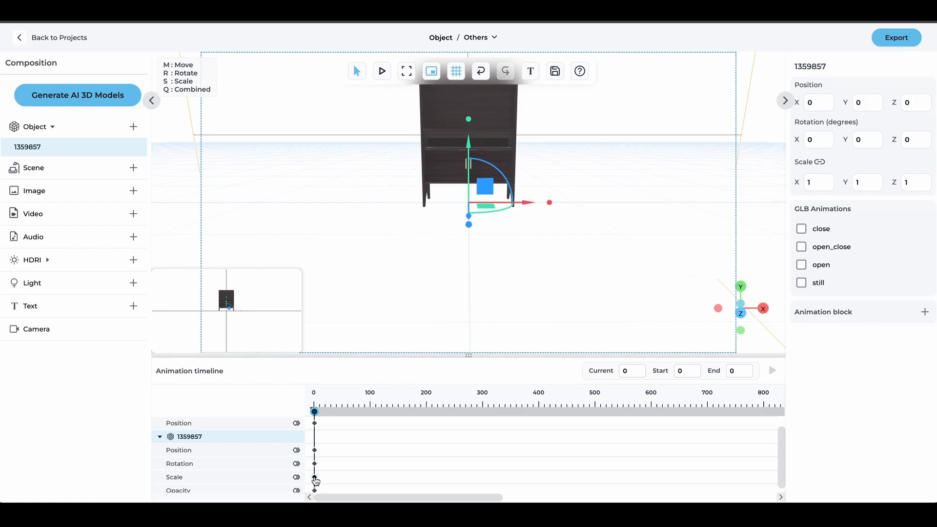
Step: Set the cabinet's scale keyframe at frame 0 to 1.2 on X, Y and Z
left_click(315, 479)
left_click(256, 458)
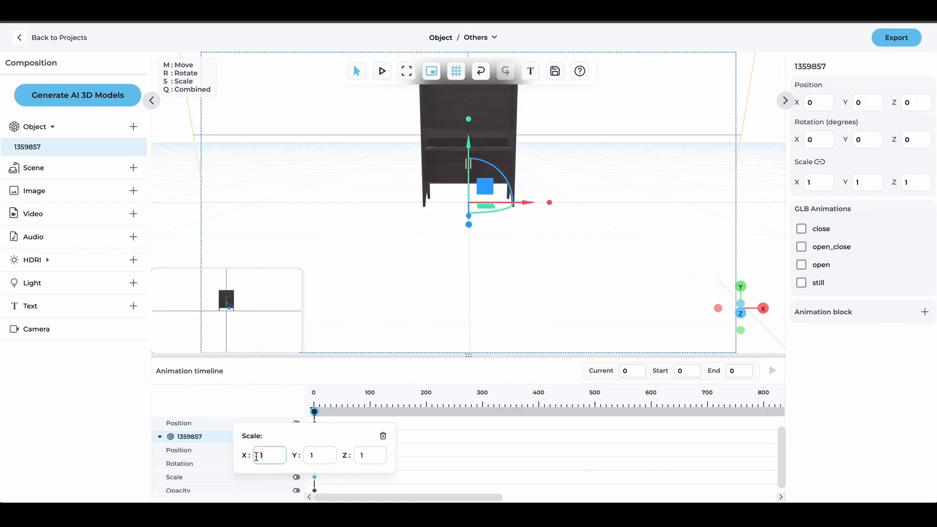
type(".2")
left_click(314, 459)
type(".2")
left_click(371, 458)
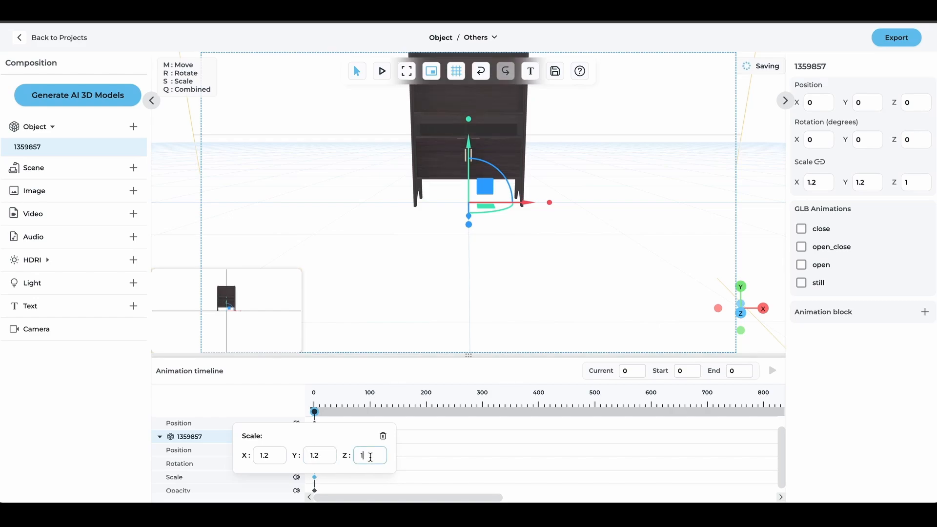
type(".2")
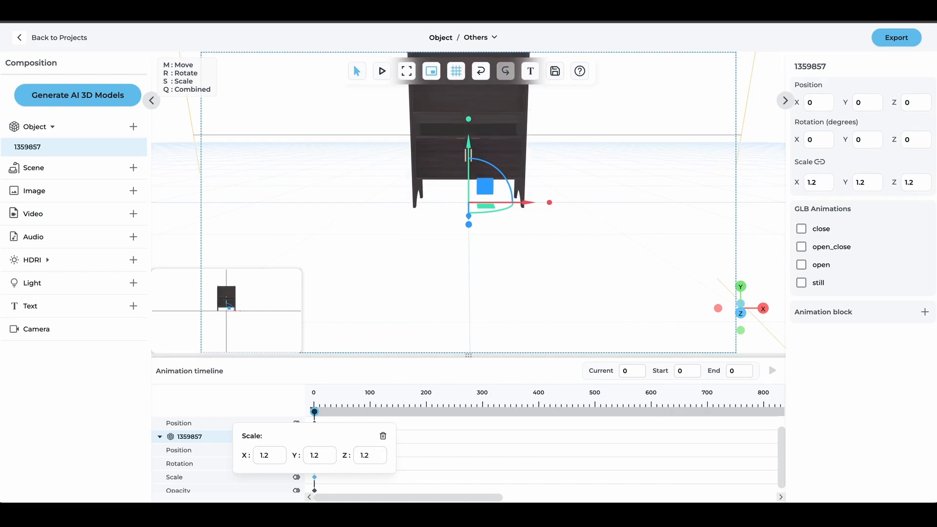
Step: Preview the cabinet in play mode and return to editing
left_click(381, 72)
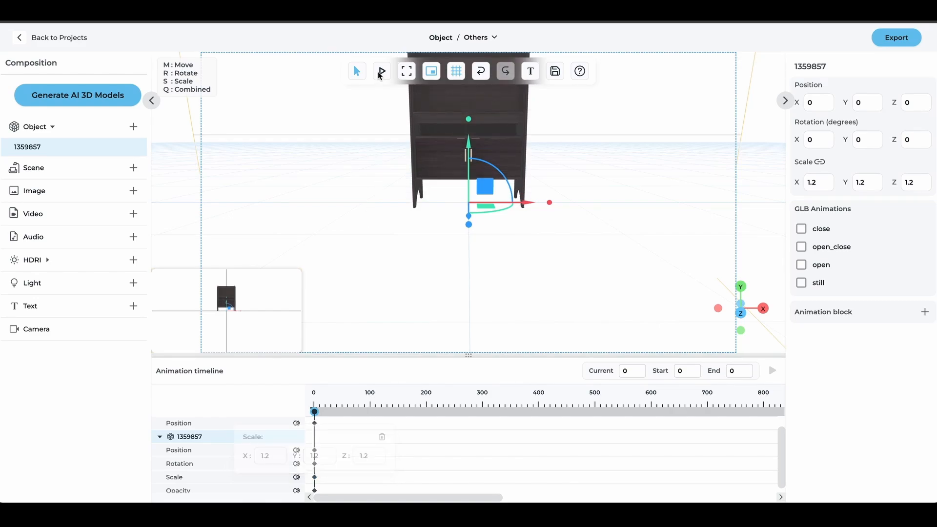
left_click(381, 71)
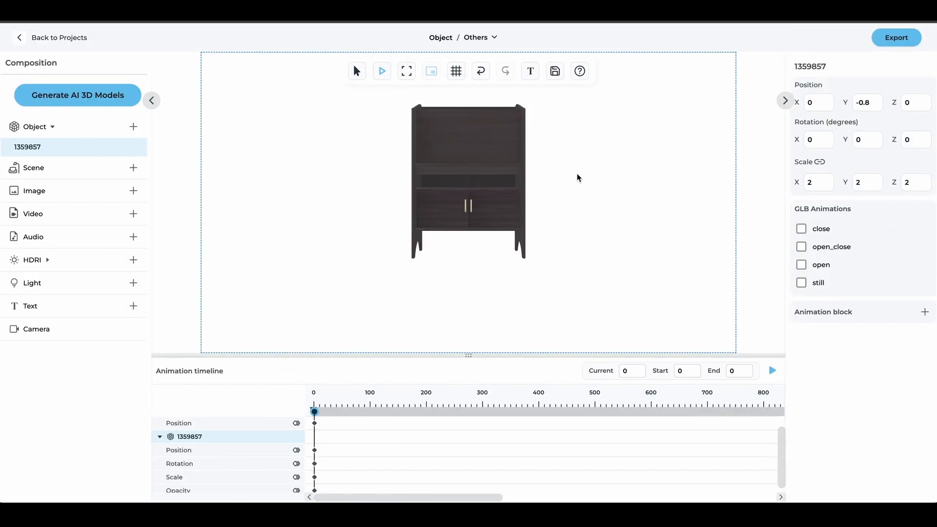
left_click(355, 72)
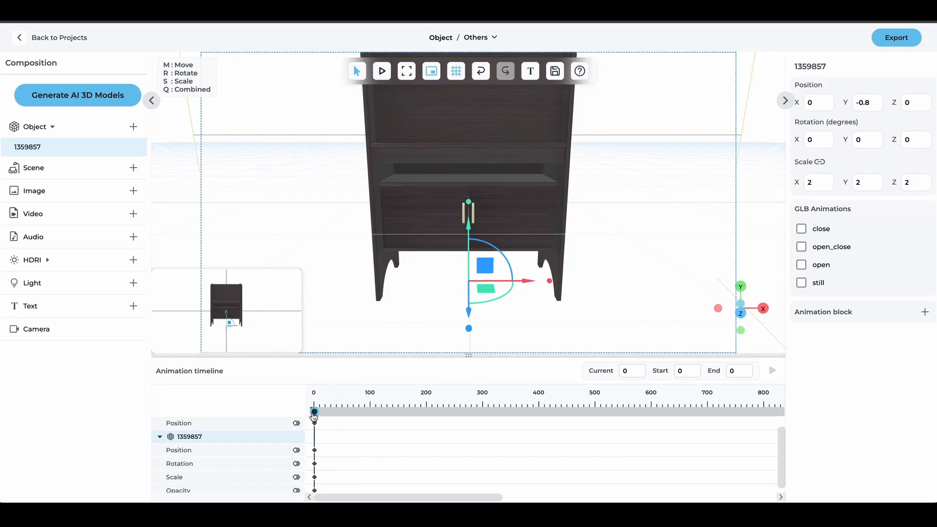
Step: Add position, rotation and scale keyframes for the cabinet at frame 200
left_click_drag(314, 412, 428, 413)
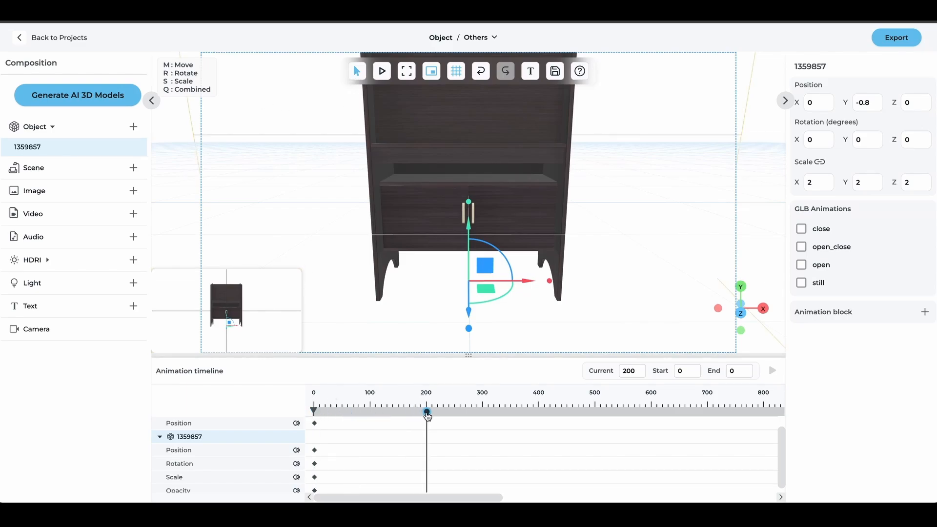
left_click(296, 450)
left_click(296, 463)
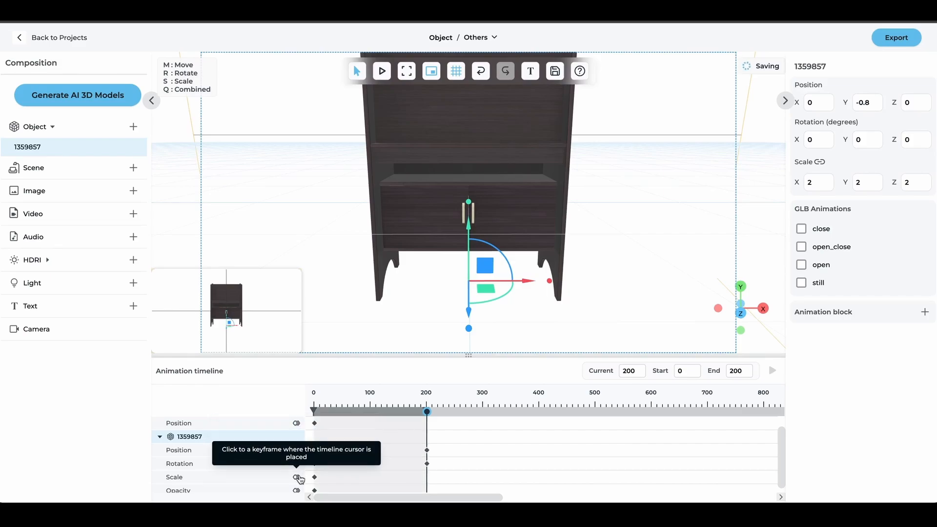
left_click(296, 478)
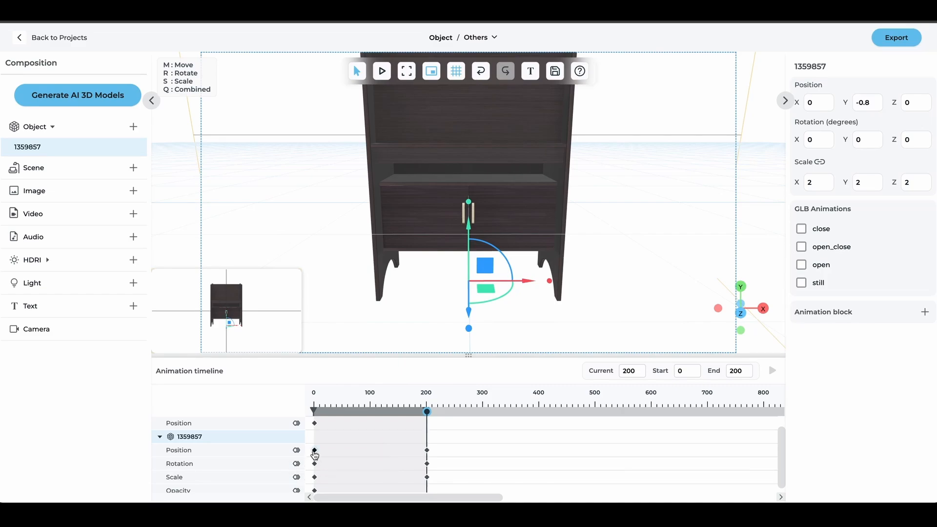
Step: Set the X position of the cabinet's frame 0 keyframe to -5
left_click(314, 446)
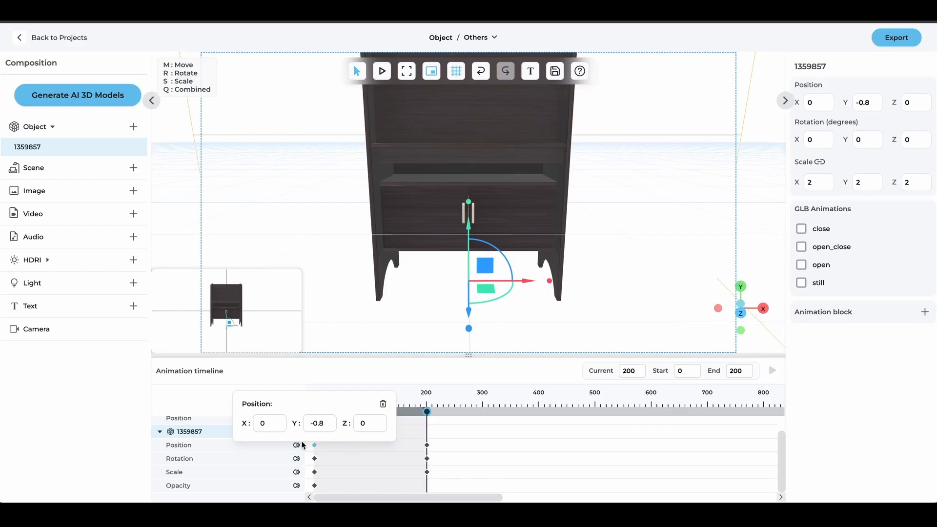
left_click(250, 423)
type("-5")
key("Return")
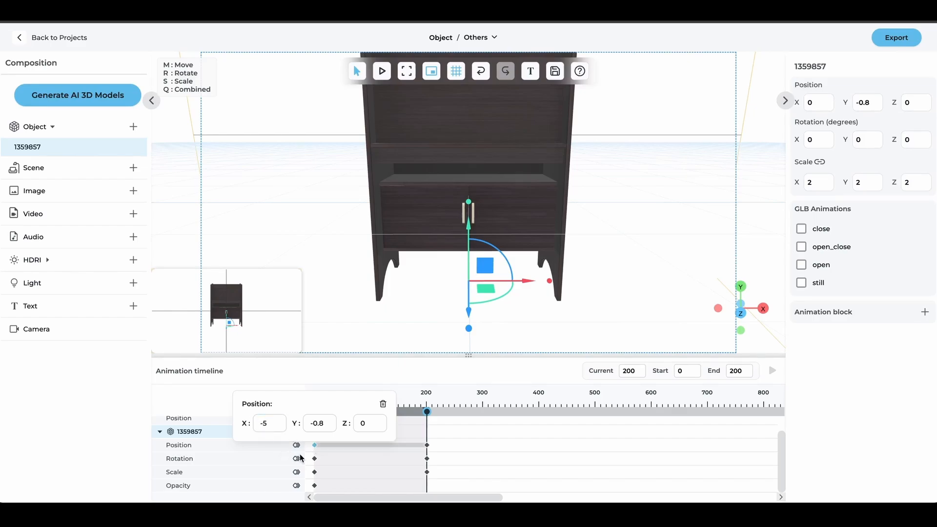
left_click(369, 442)
Step: Set the Y rotation of the cabinet's frame 200 keyframe to 720 degrees
mouse_move(428, 413)
left_mouse_down()
mouse_move(314, 414)
mouse_move(427, 410)
left_mouse_up()
left_click(315, 459)
left_click(309, 437)
left_click(425, 456)
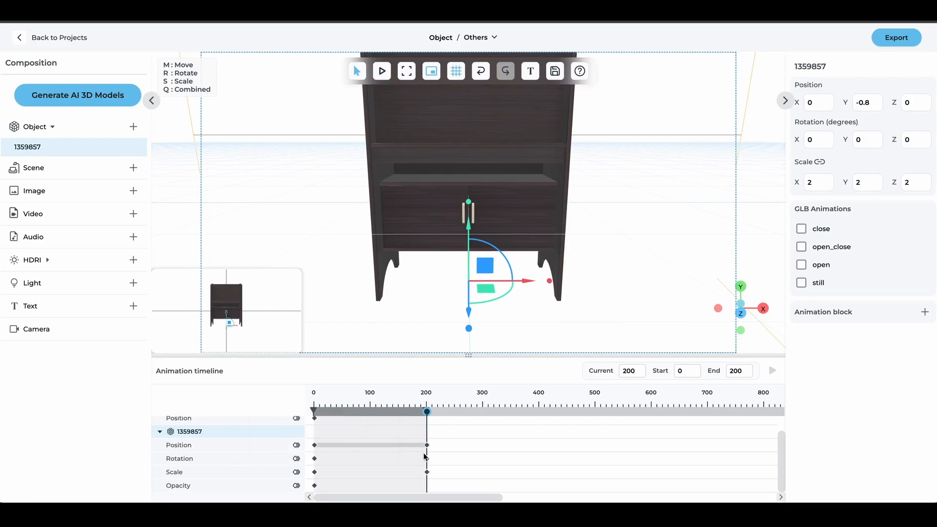
left_click(427, 458)
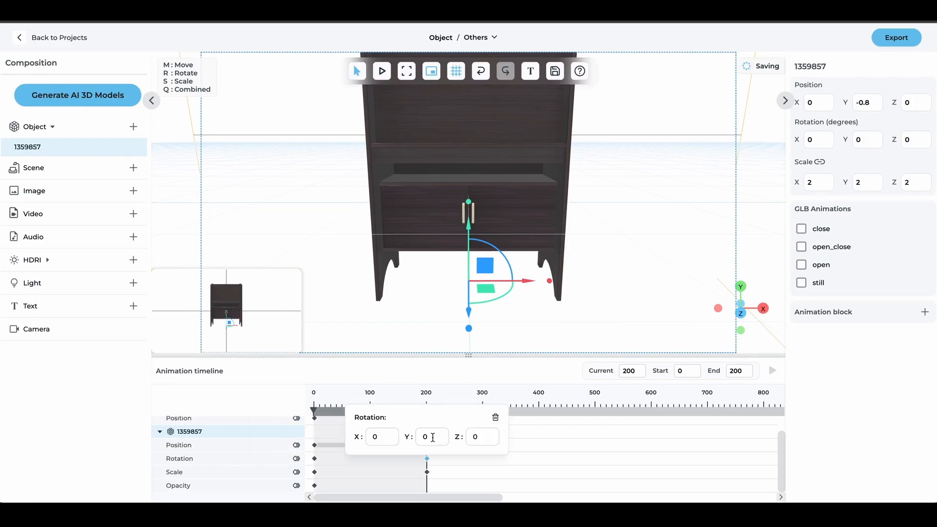
left_click(418, 436)
type("720")
key("Return")
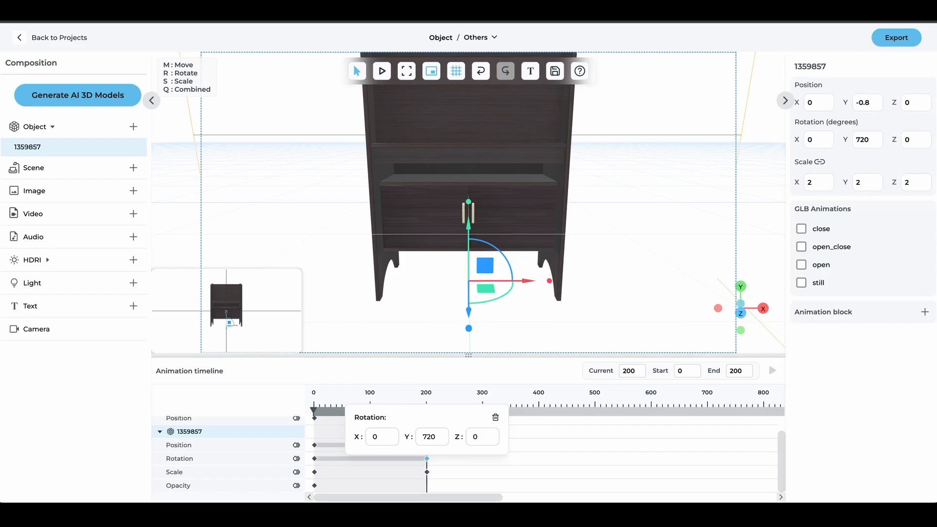
left_click(468, 482)
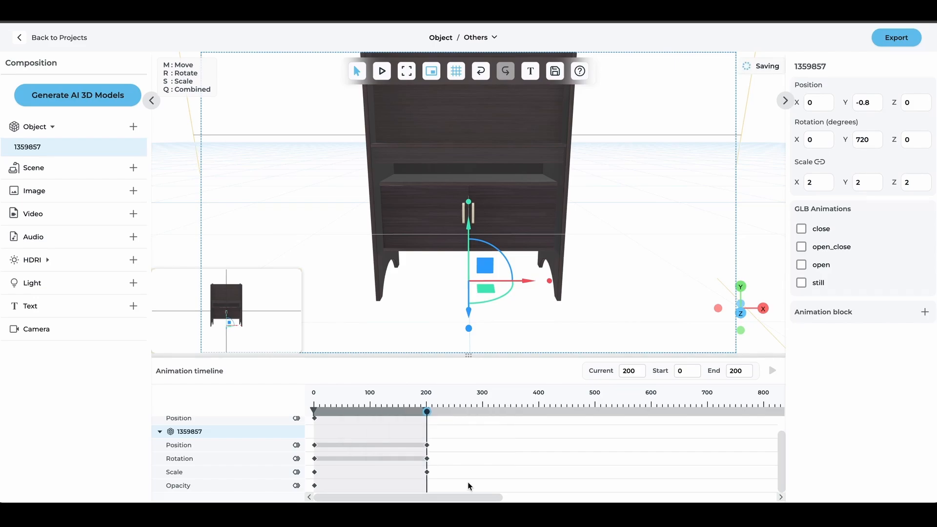
Step: Set the X and Y scale of the cabinet's frame 0 keyframe to 0
left_click(315, 472)
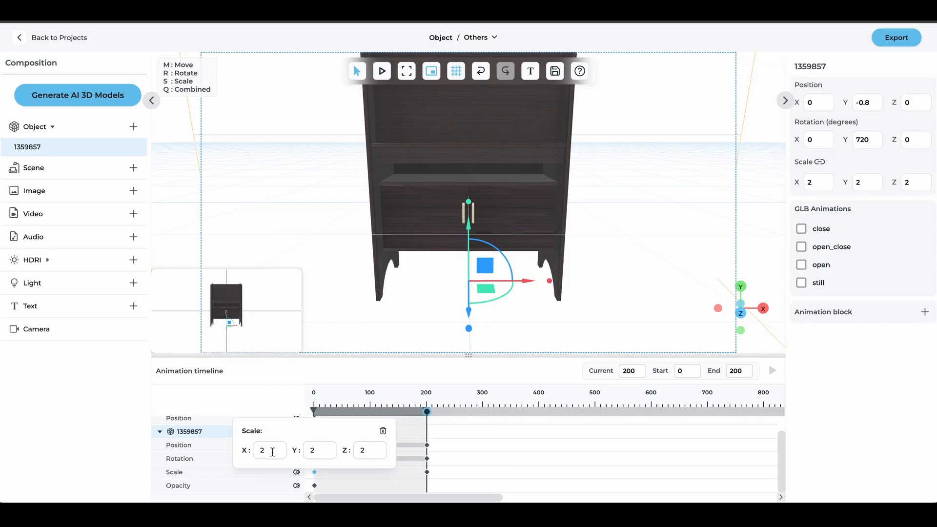
left_click_drag(272, 451, 249, 452)
type("0")
left_click(313, 451)
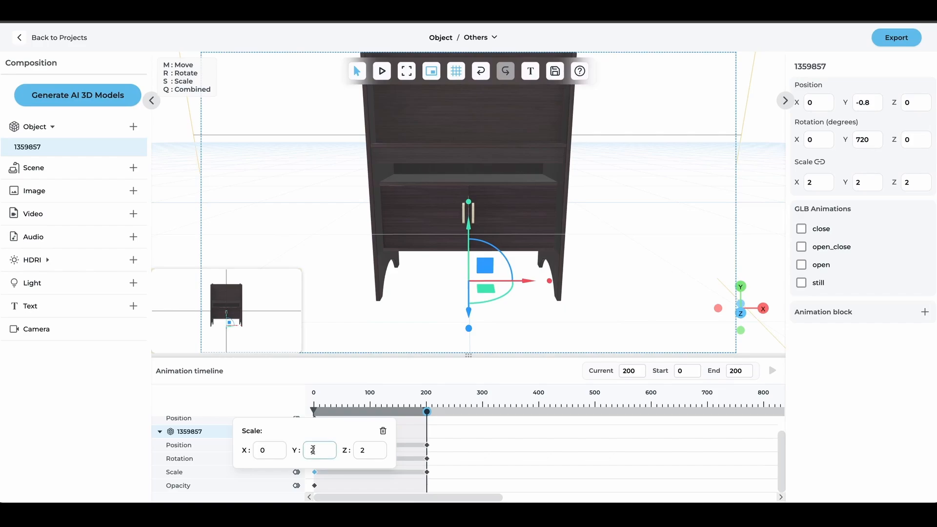
type("0")
left_click(453, 456)
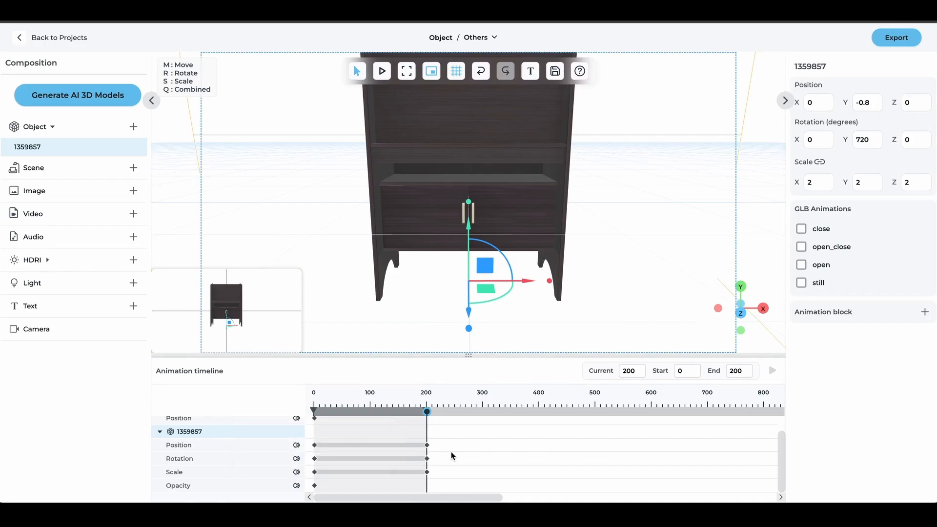
Step: Play the cabinet's timeline animation in preview mode
left_click(382, 71)
left_click(772, 370)
Step: Enable the cabinet's close and open GLB animations and keyframe the open animation at frames 290 and 400
left_click(800, 231)
left_click(801, 263)
scroll(251, 446, "down", 2)
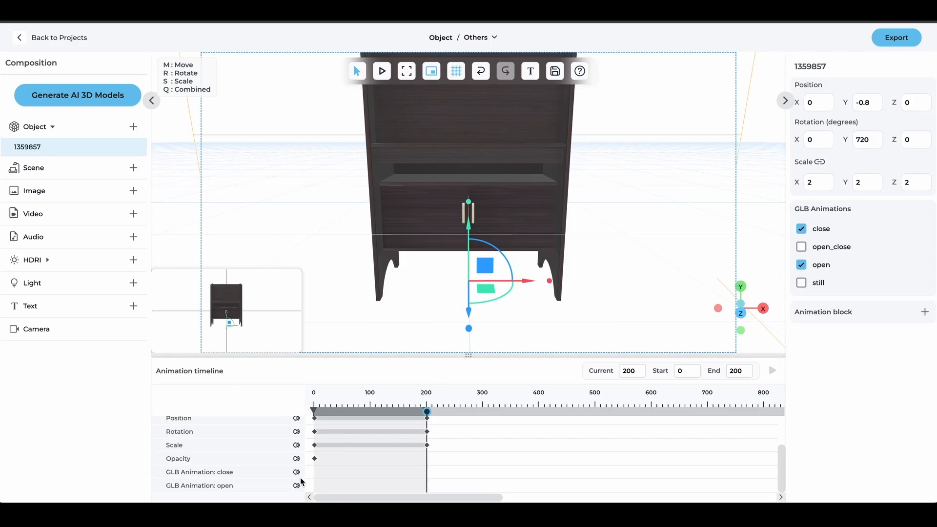
left_click(477, 410)
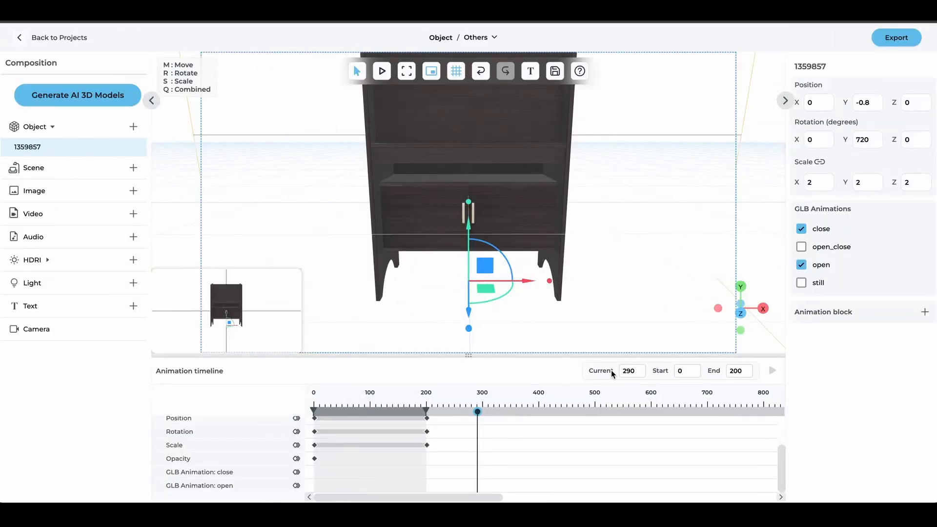
left_click(296, 486)
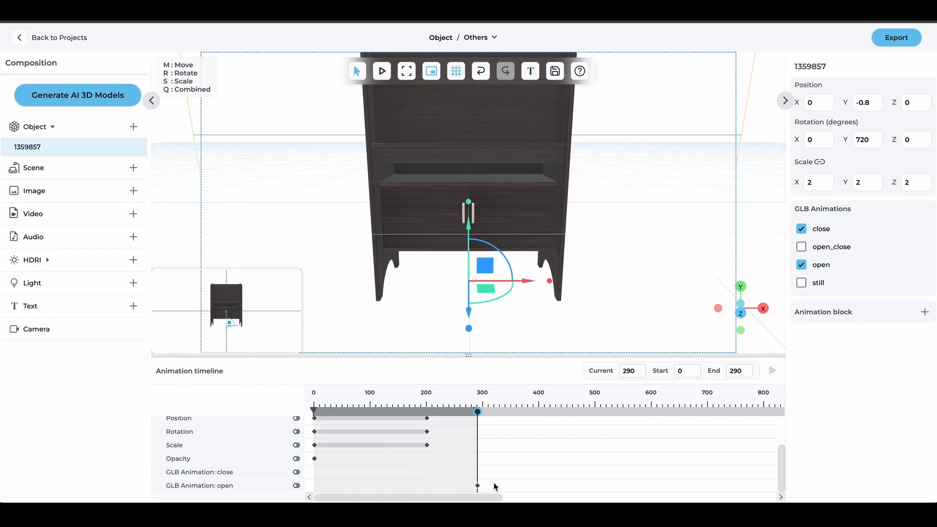
left_click(539, 410)
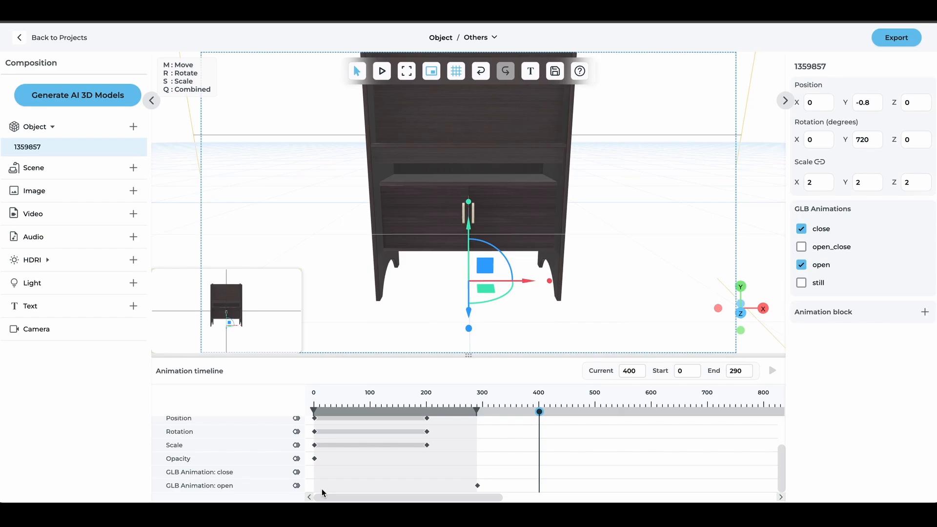
left_click(297, 485)
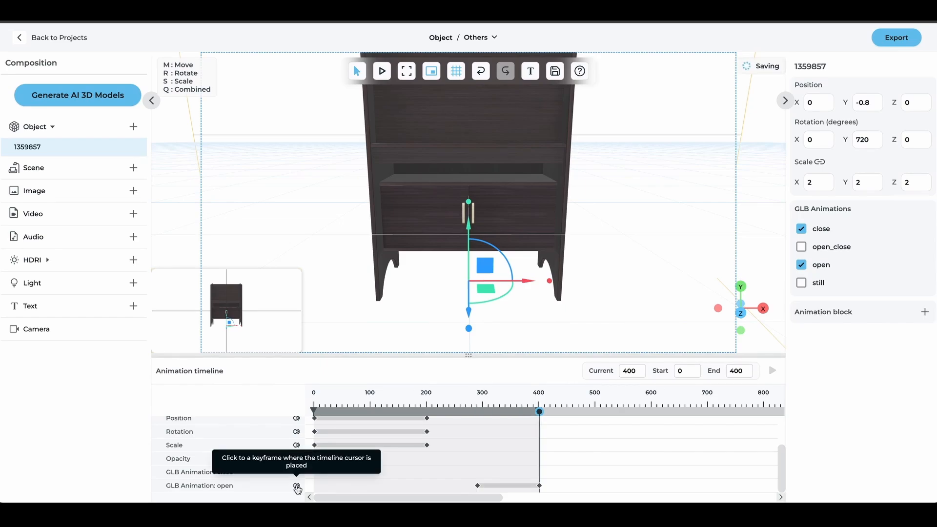
Step: Keyframe the cabinet's close GLB animation at frames 450 and 560
scroll(614, 375, "up", 1)
scroll(614, 375, "up", 1)
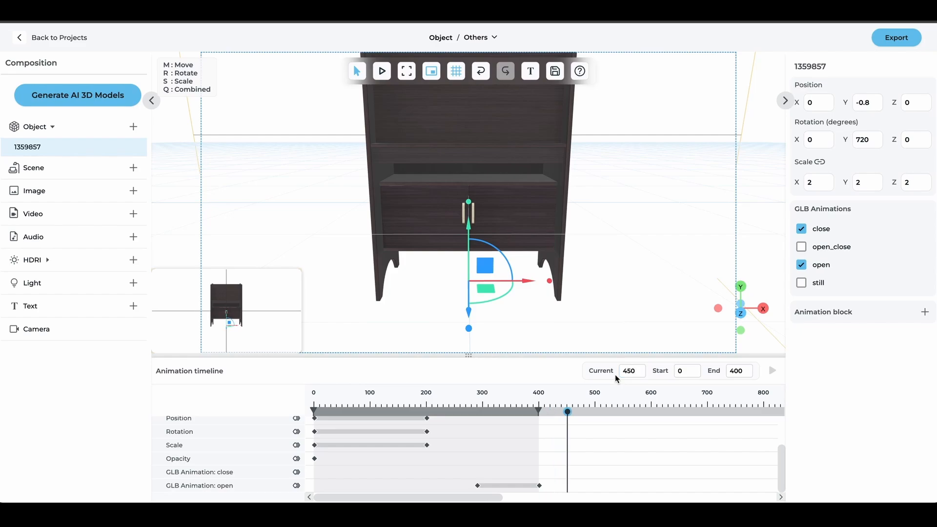
left_click(296, 472)
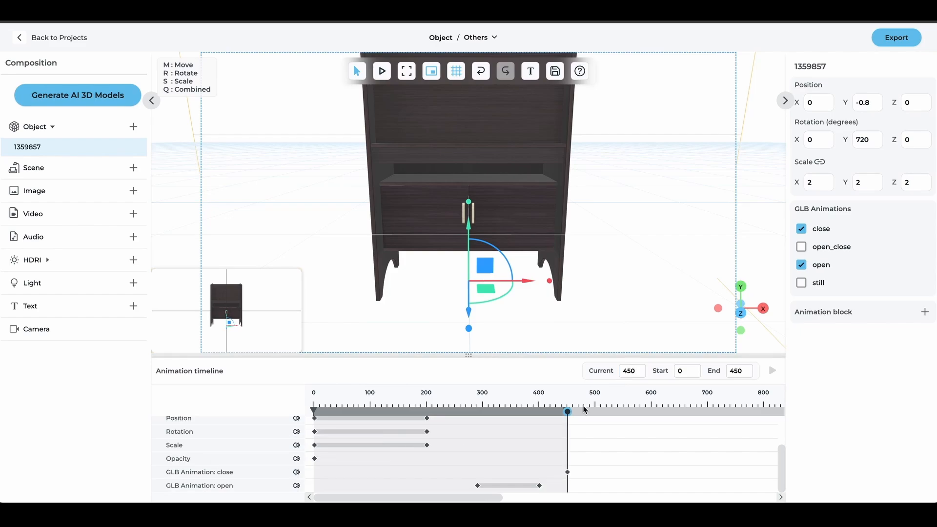
left_click_drag(585, 410, 610, 412)
double_click(622, 371)
type("560")
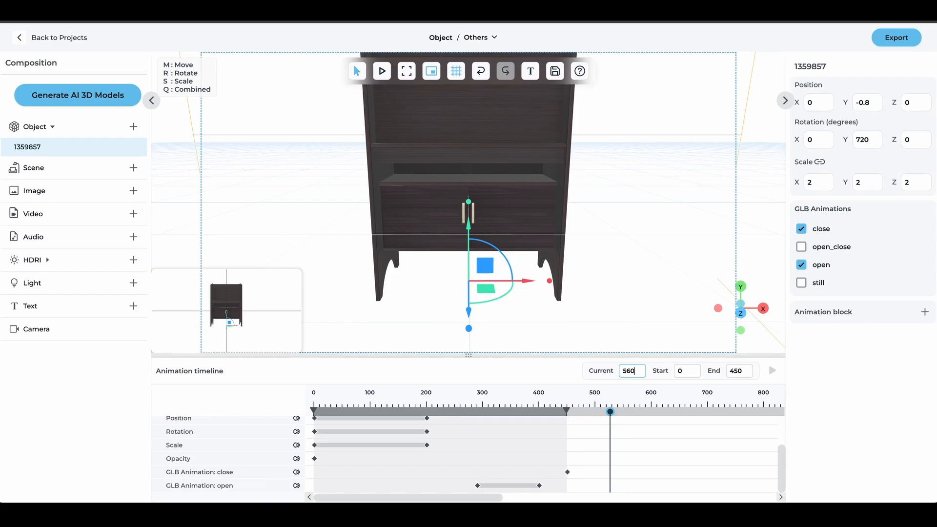
left_click(329, 482)
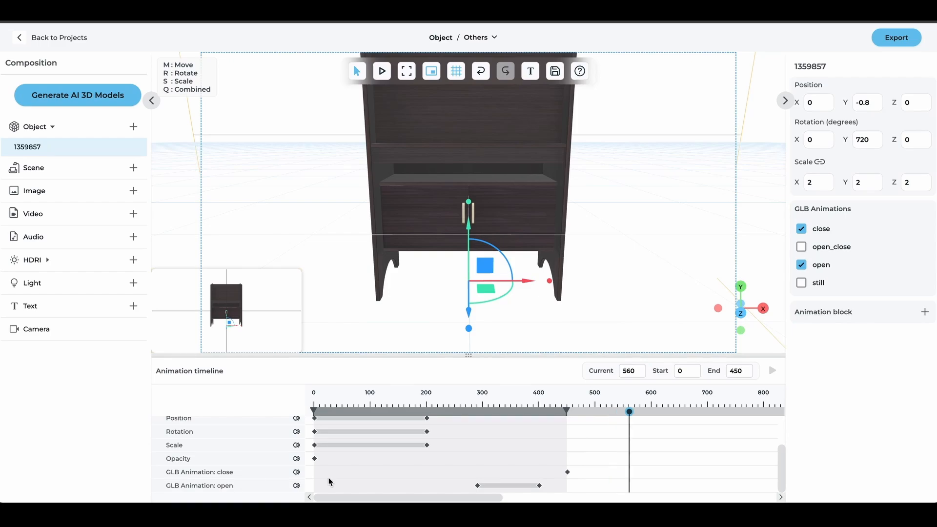
Step: Add position, rotation and scale keyframes for the cabinet at frame 560
scroll(345, 463, "up", 1)
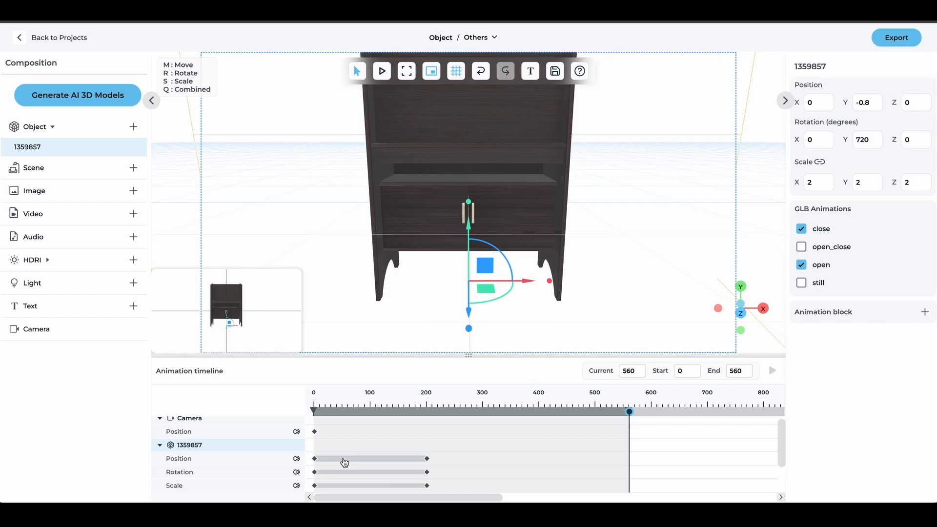
scroll(345, 463, "down", 1)
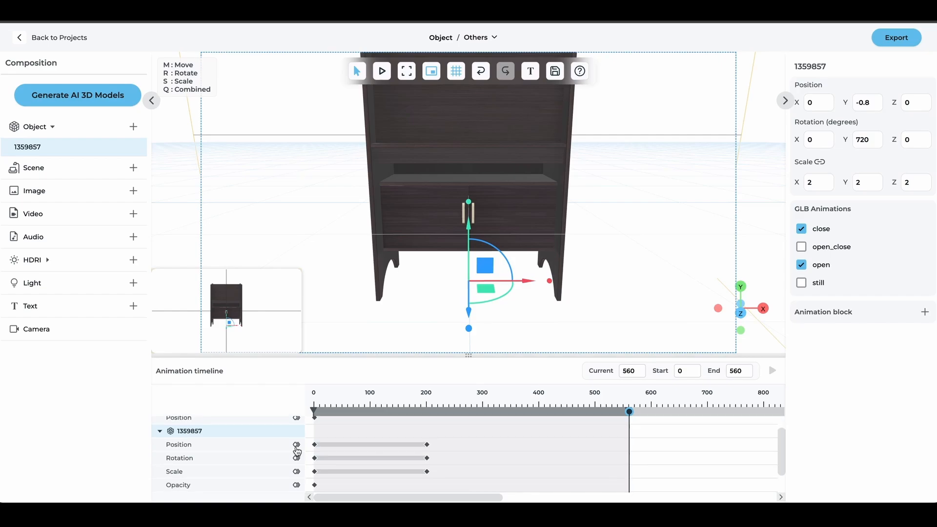
left_click(297, 446)
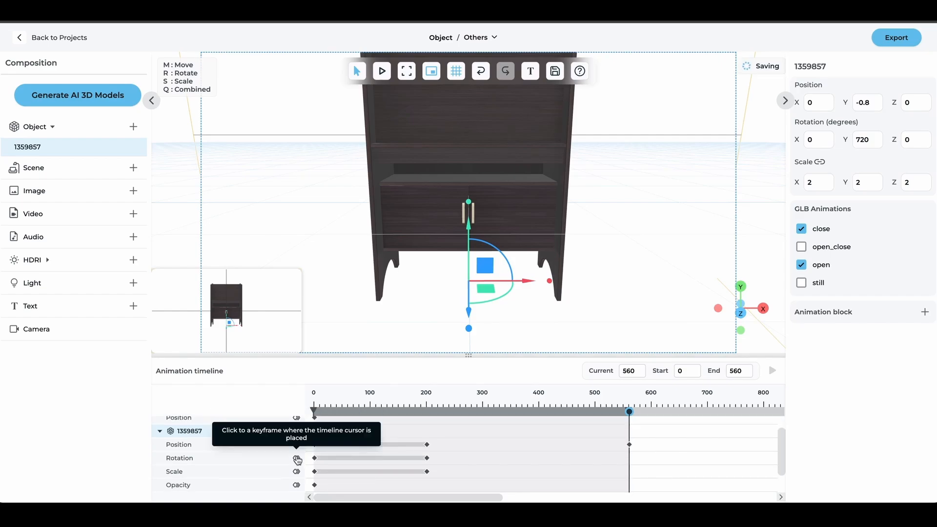
left_click(297, 459)
left_click(296, 472)
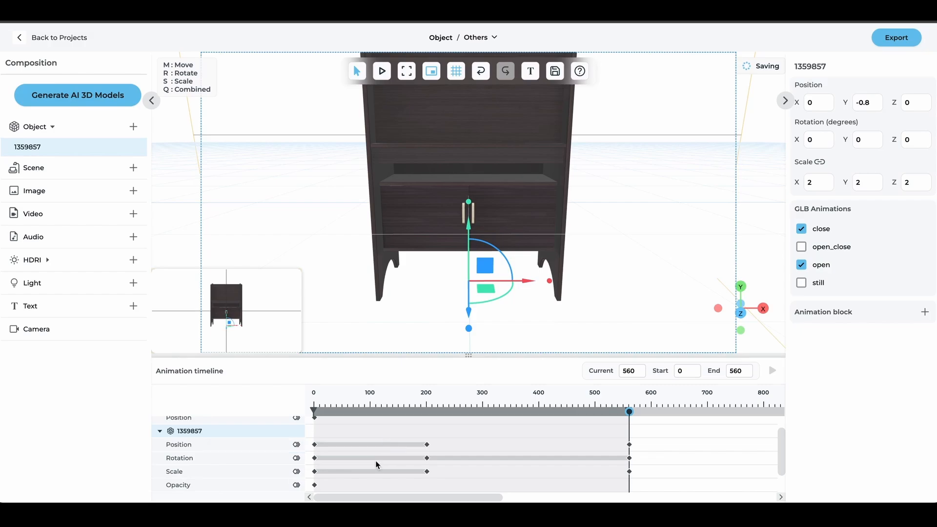
Step: Extend the timeline to frame 750 and add the cabinet's position, rotation and scale keyframes there
left_click_drag(628, 430, 736, 430)
left_click(297, 445)
left_click(297, 459)
left_click(297, 472)
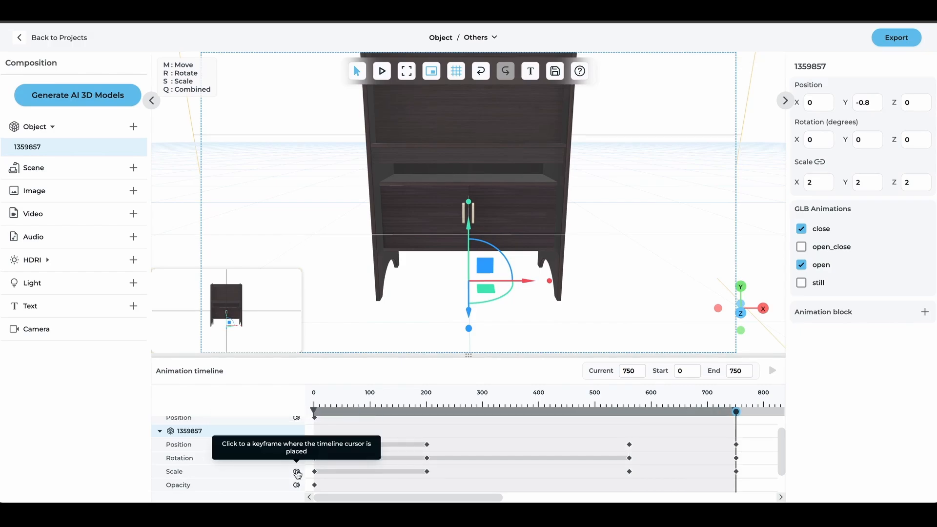
Step: Set the cabinet's frame 750 keyframes to position X 6 and rotation Y 1440
left_click(736, 445)
double_click(686, 423)
type("6")
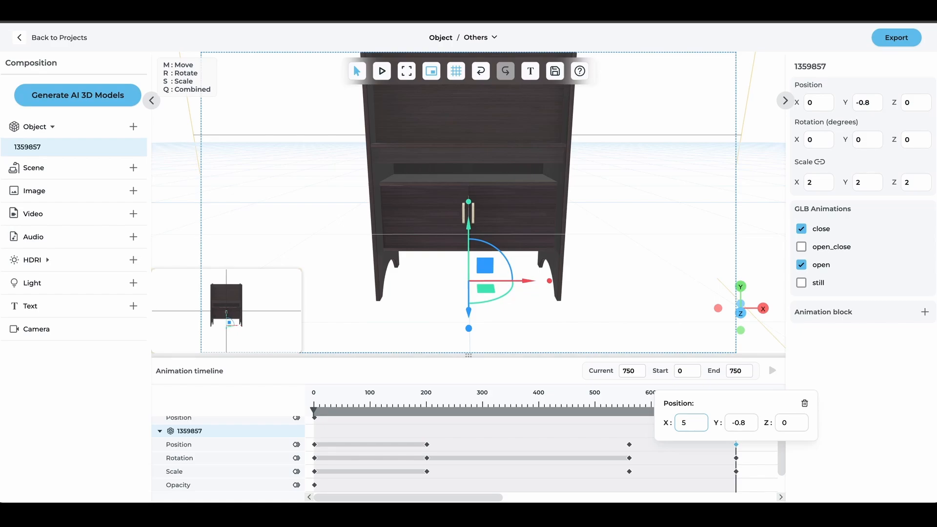
left_click(737, 458)
double_click(742, 436)
type("1440")
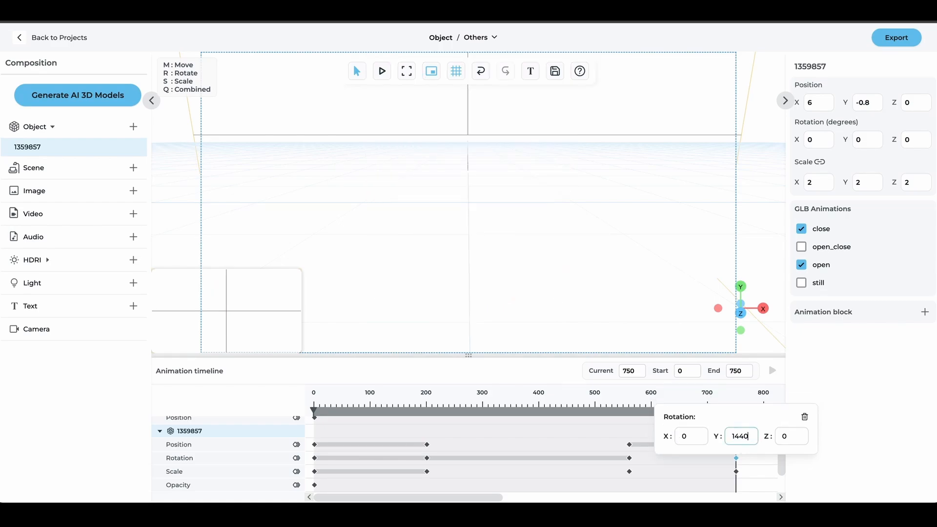
Step: Set the cabinet's frame 750 scale keyframe to 0.5 on the X, Y and Z axes
left_click(736, 472)
double_click(741, 450)
type("0.5")
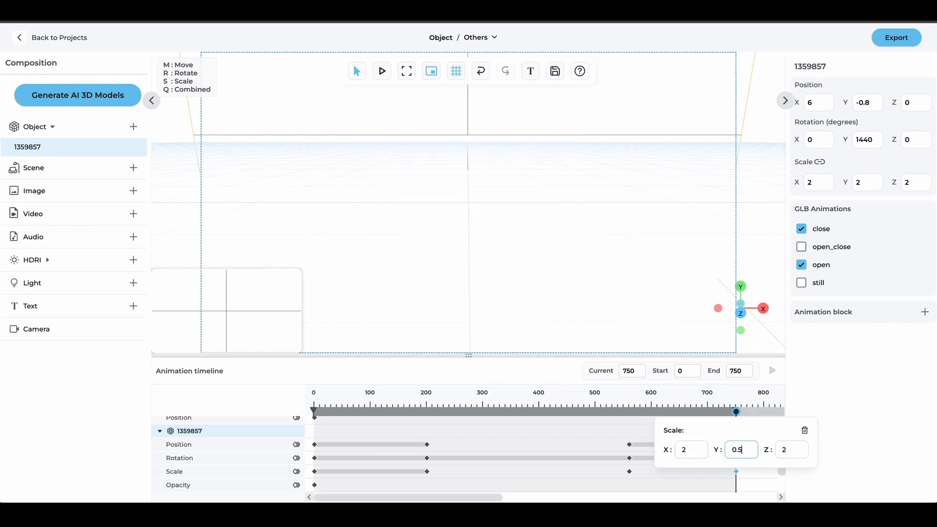
double_click(685, 450)
type("0.5")
double_click(786, 450)
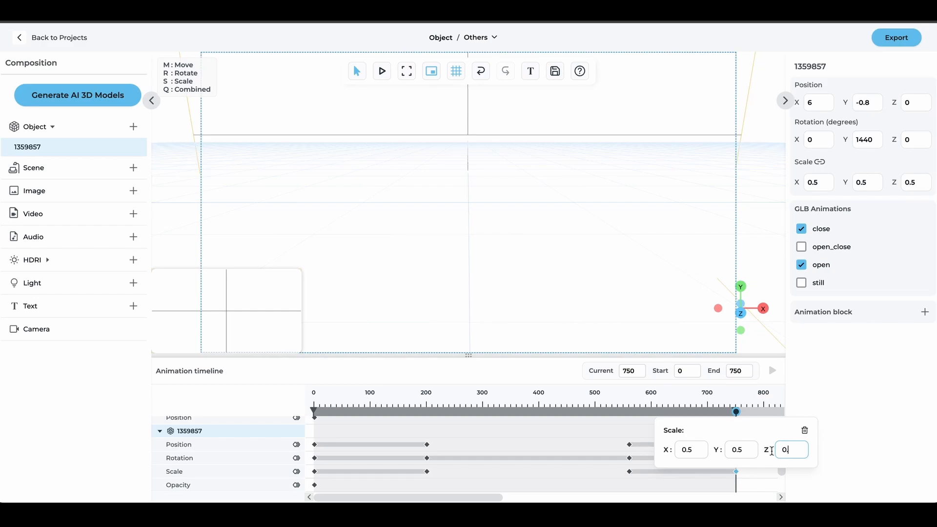
type("0.5")
Step: Move the timeline cursor to frame 650 and add an opacity keyframe for the cabinet
scroll(762, 449, "down", 1)
left_click_drag(736, 412, 676, 418)
left_click(631, 370)
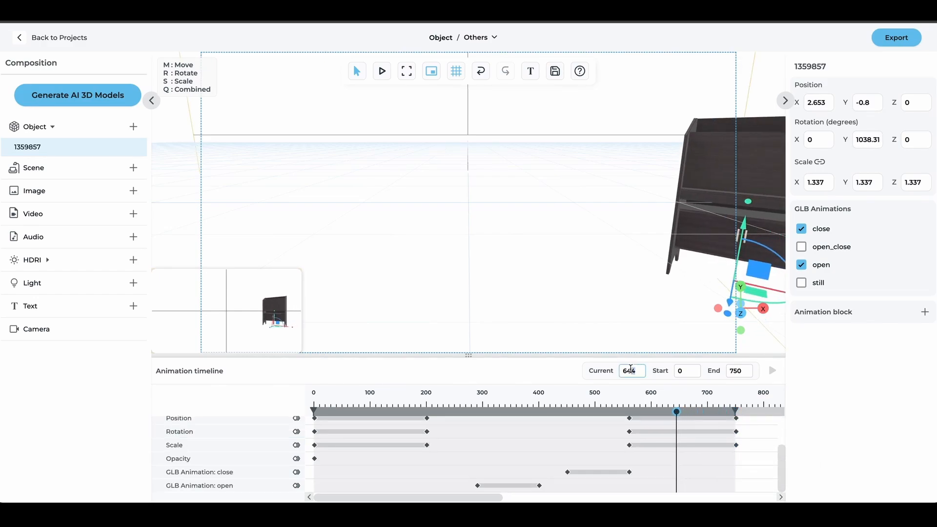
double_click(630, 370)
type("650")
key("Return")
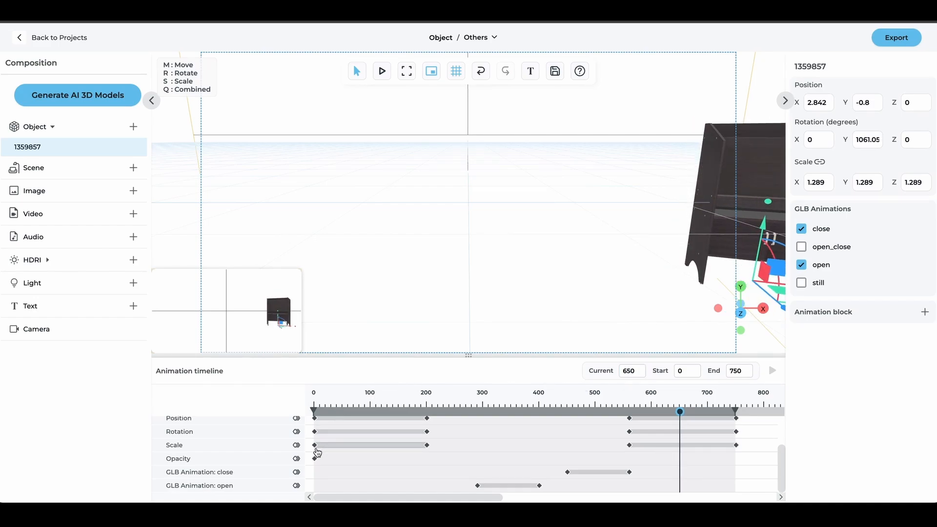
left_click(296, 460)
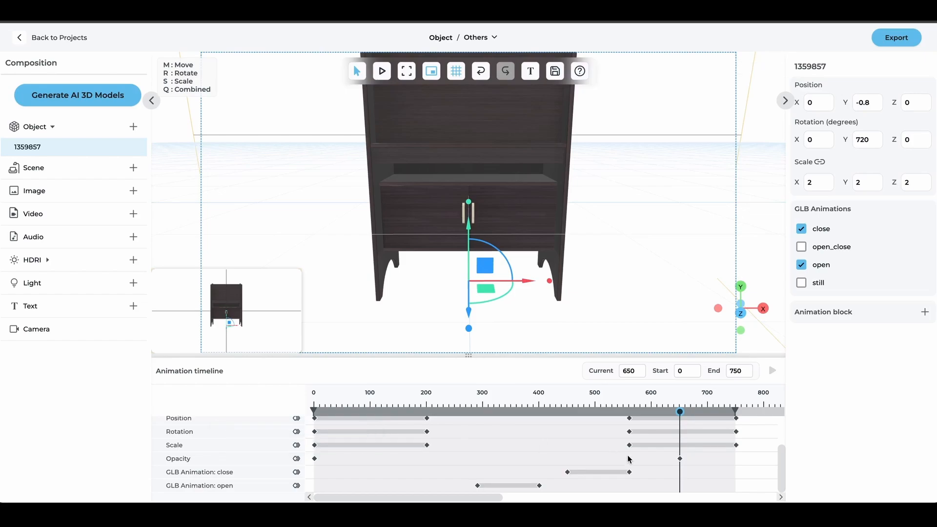
left_click(681, 458)
left_click(680, 459)
Step: Add an opacity keyframe for the cabinet at frame 750 and set its opacity to 0
left_click_drag(638, 371, 616, 371)
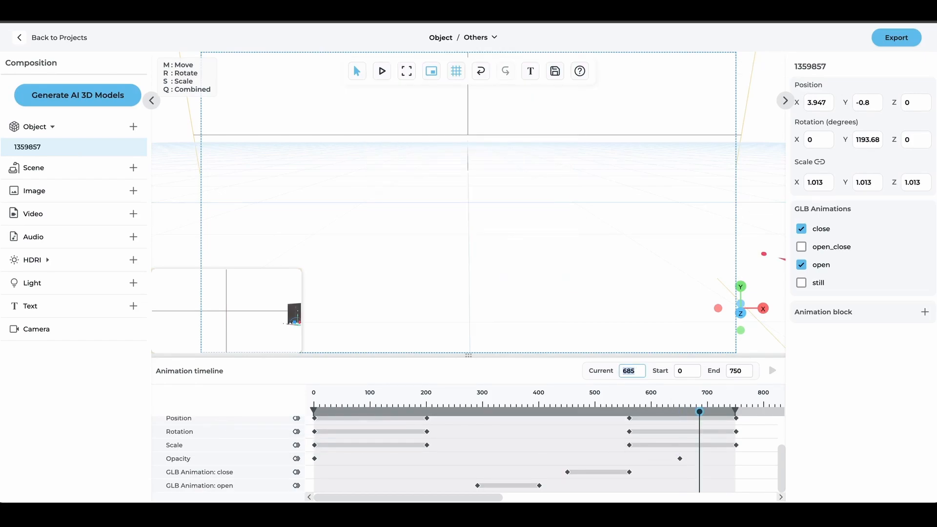
type("750")
key("Return")
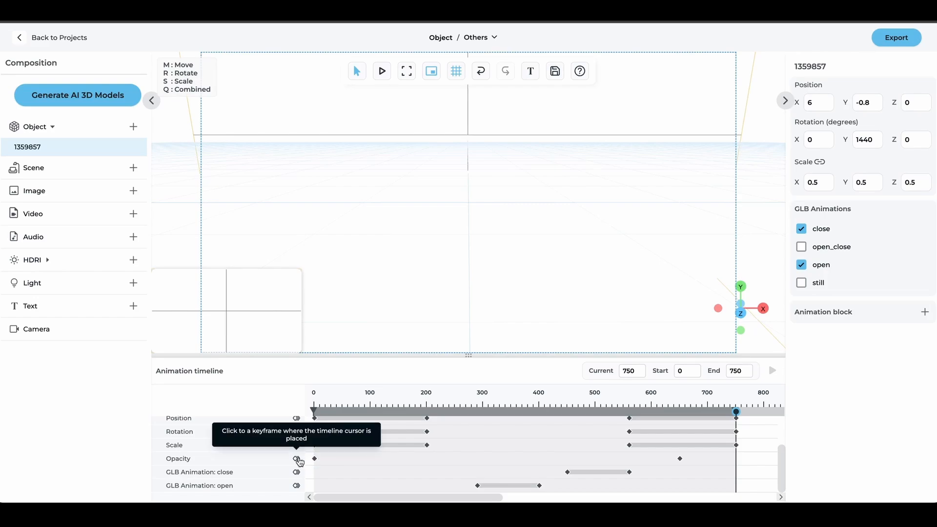
left_click(296, 459)
left_click(737, 459)
left_click_drag(720, 440, 628, 443)
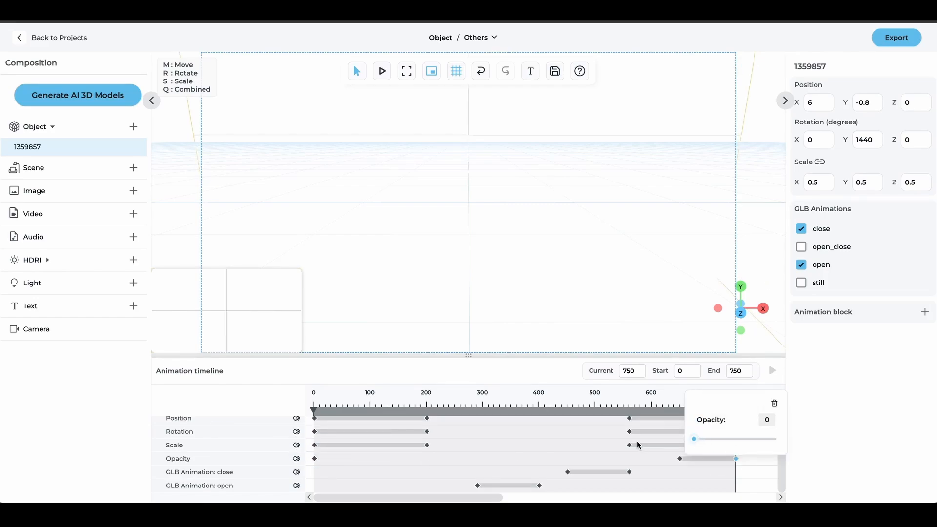
left_click(609, 445)
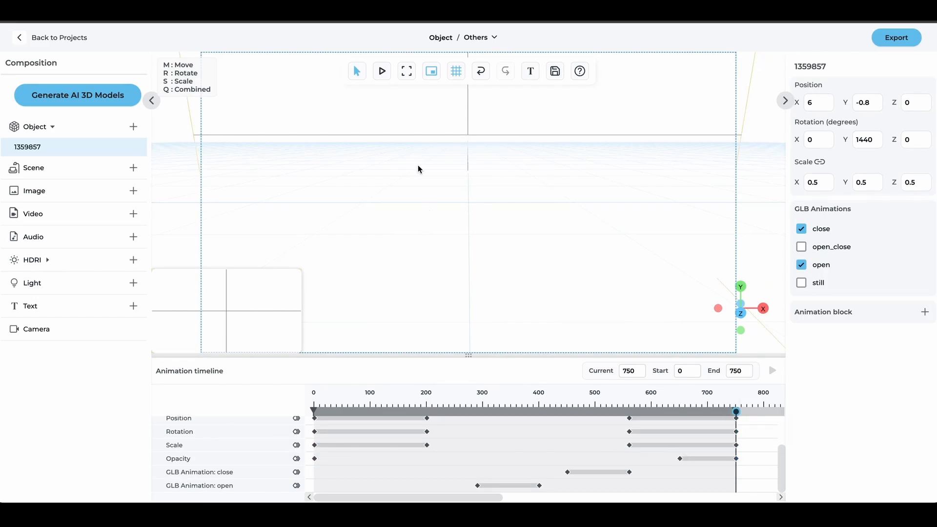
Step: Switch to preview mode and play the full cabinet animation from frame 0 to 750
left_click(376, 73)
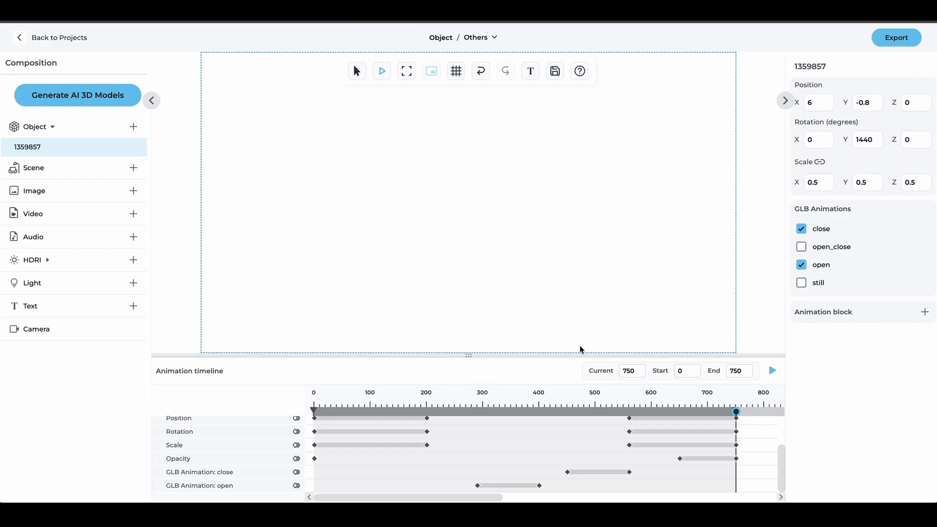
left_click(772, 372)
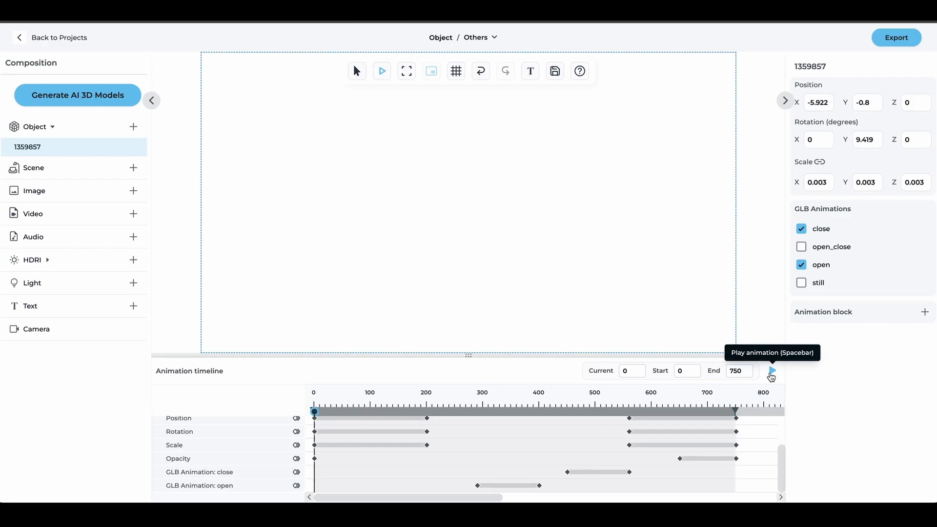